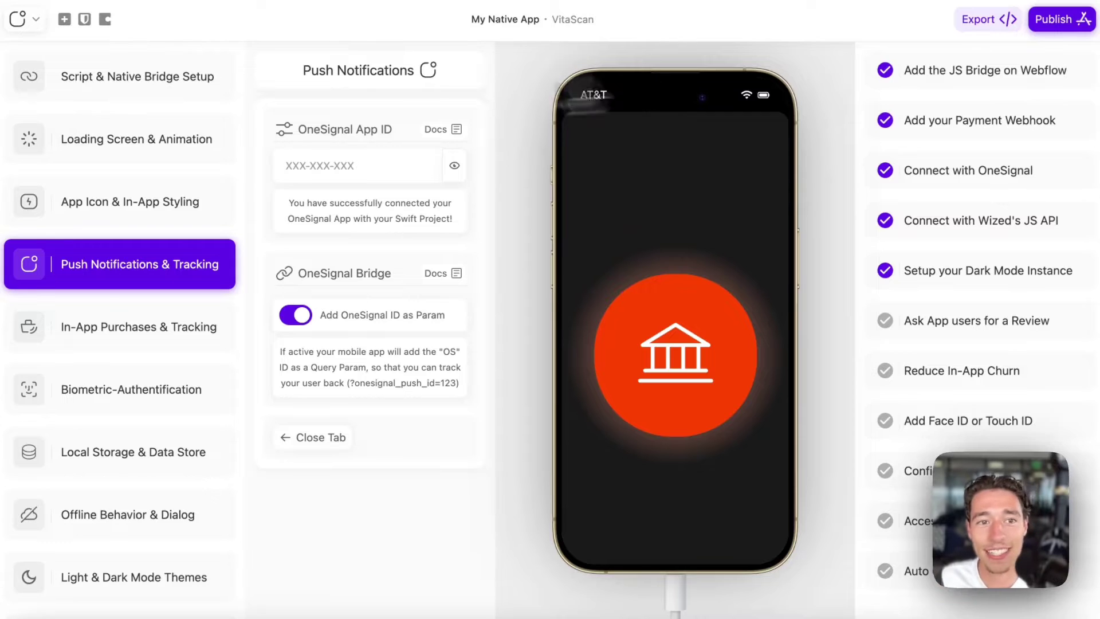
Step: Reveal Arc's sidebar to reach the pinned Webflow tab with the vibrate element
{"action": "mouse_move", "coordinate": [8, 184]}
{"action": "left_click", "coordinate": [31, 91]}
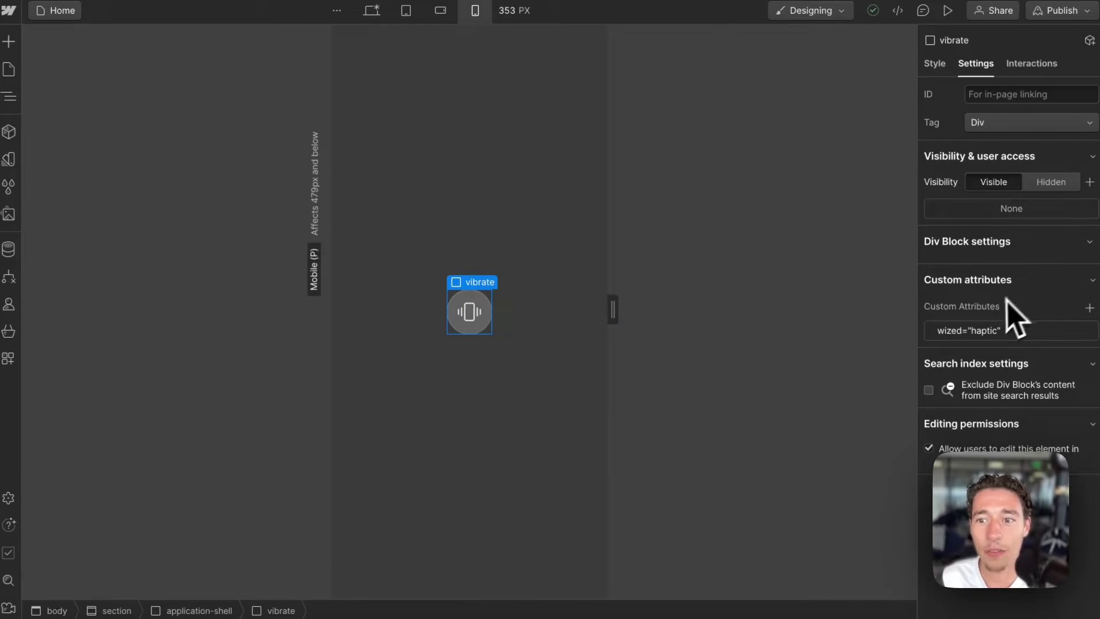
{"action": "left_click", "coordinate": [958, 337]}
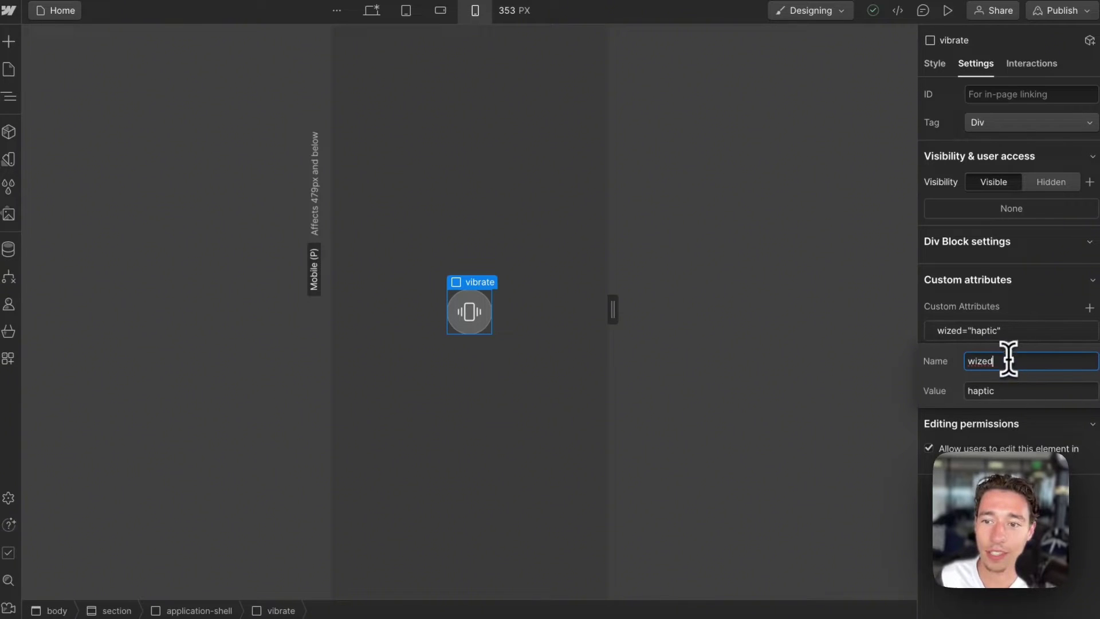
{"action": "left_click_drag", "start_coordinate": [1007, 360], "coordinate": [967, 361]}
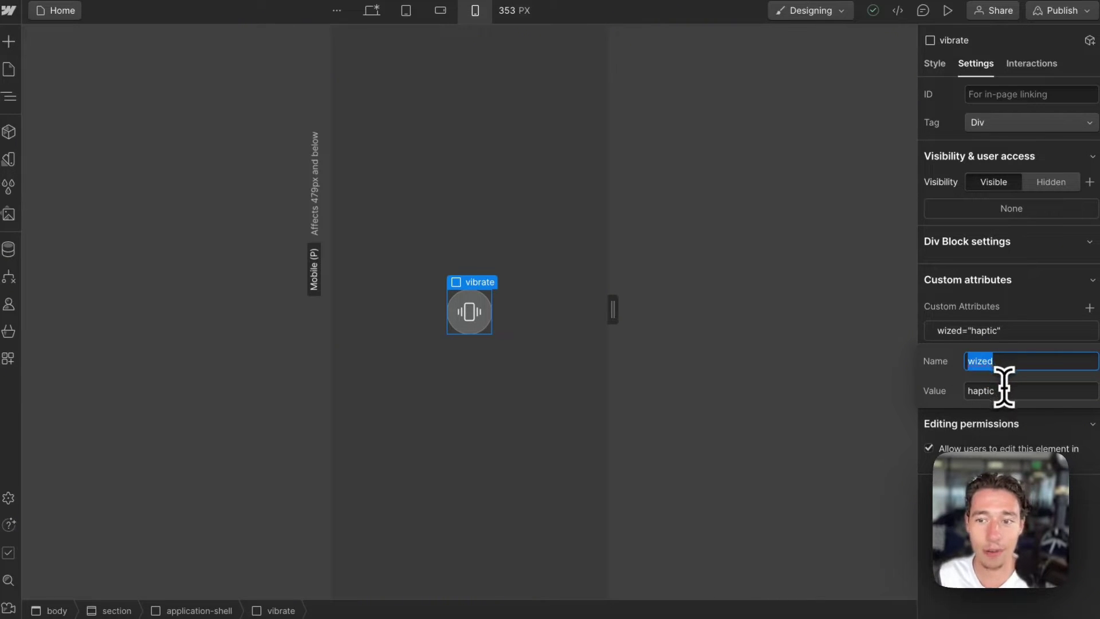
{"action": "key", "text": "Tab"}
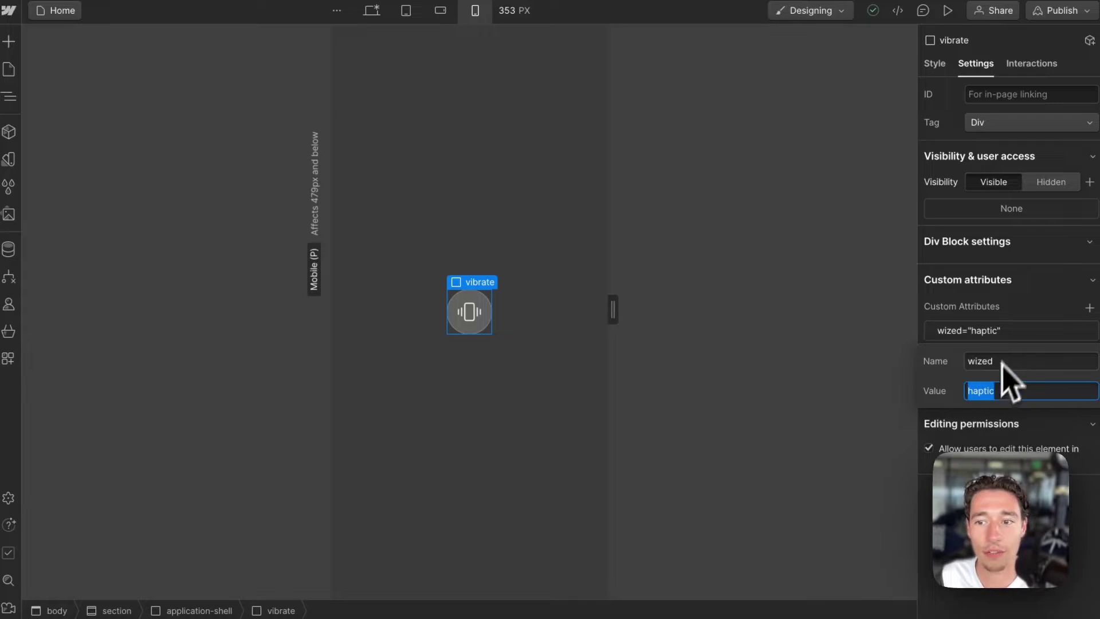
{"action": "left_click", "coordinate": [1013, 331]}
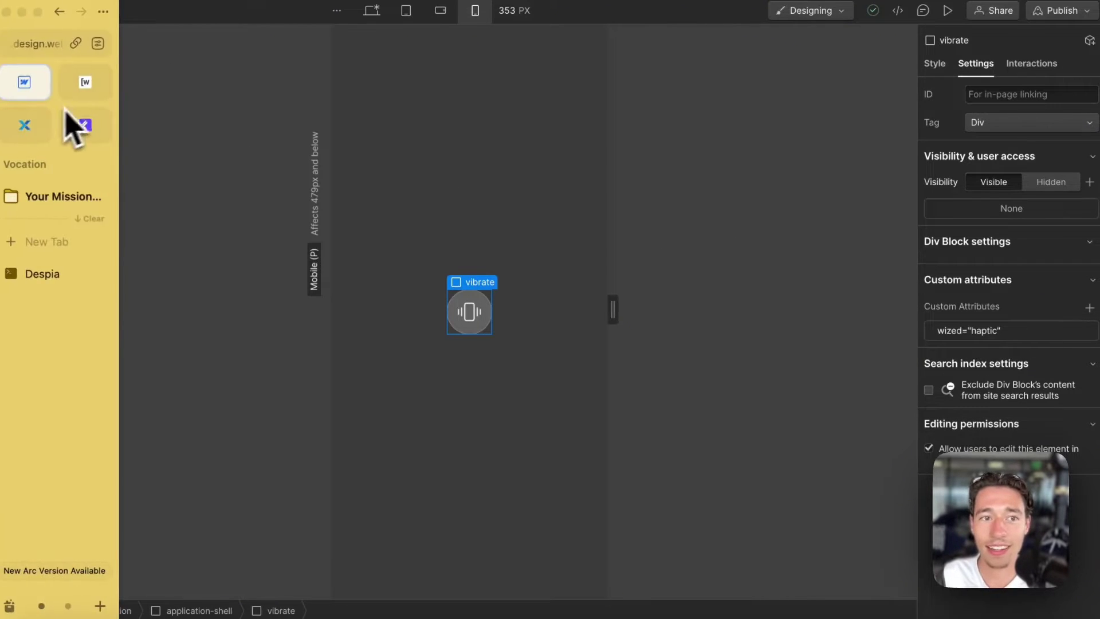
Step: Switch to the Wized project, reload the canvas and turn on X-Ray outlines
{"action": "left_click", "coordinate": [83, 91]}
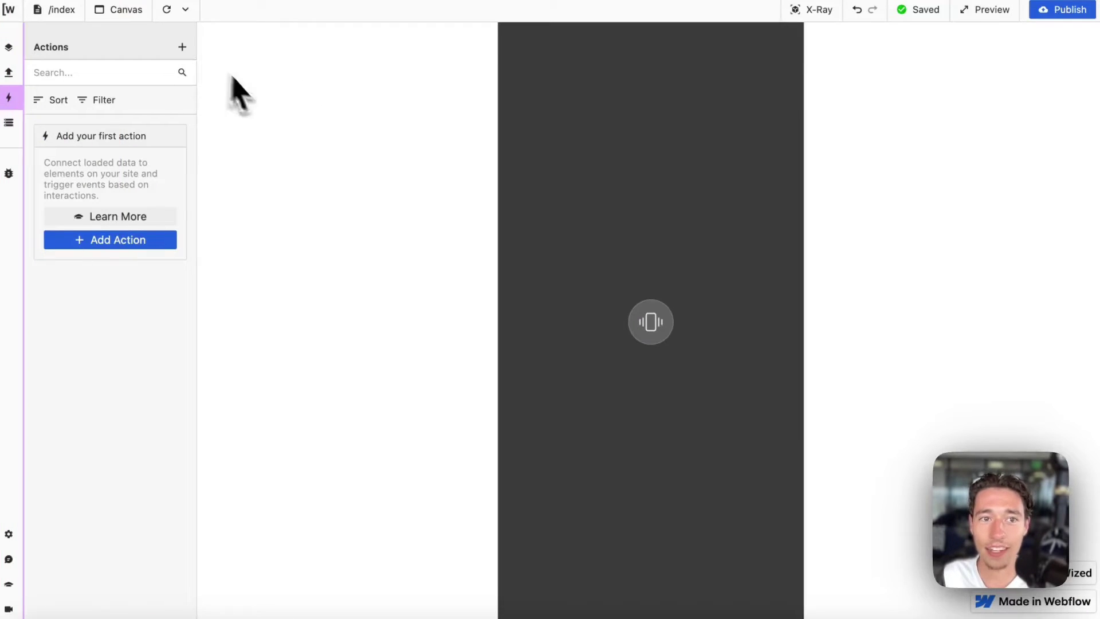
{"action": "left_click", "coordinate": [167, 10]}
{"action": "left_click", "coordinate": [814, 10]}
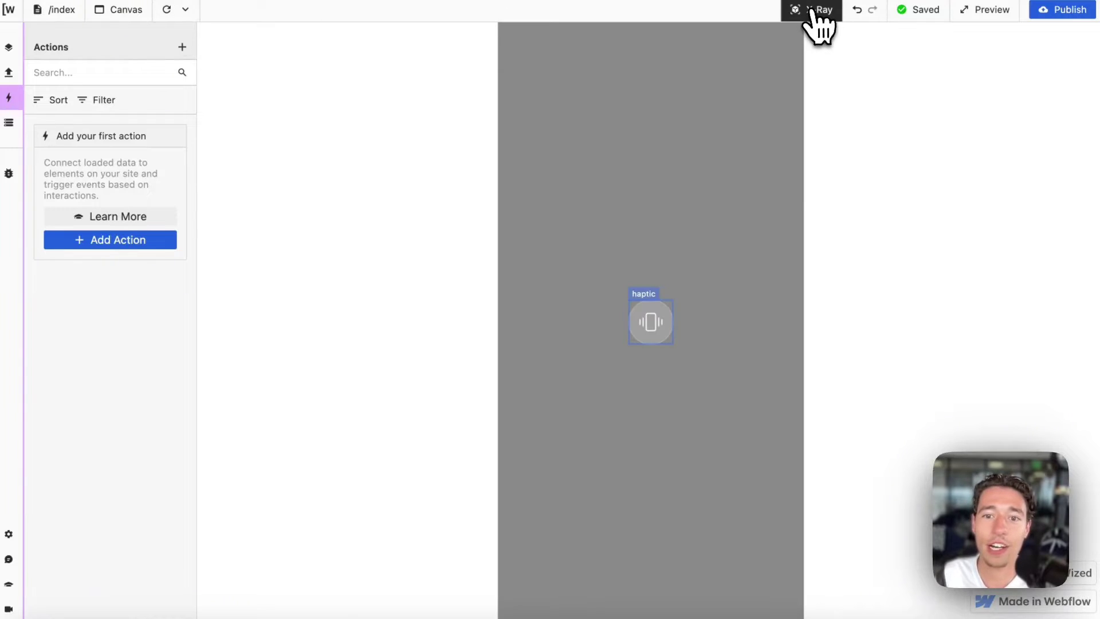
Step: Add an On Event action to the haptic element that fires on click
{"action": "left_click", "coordinate": [652, 313]}
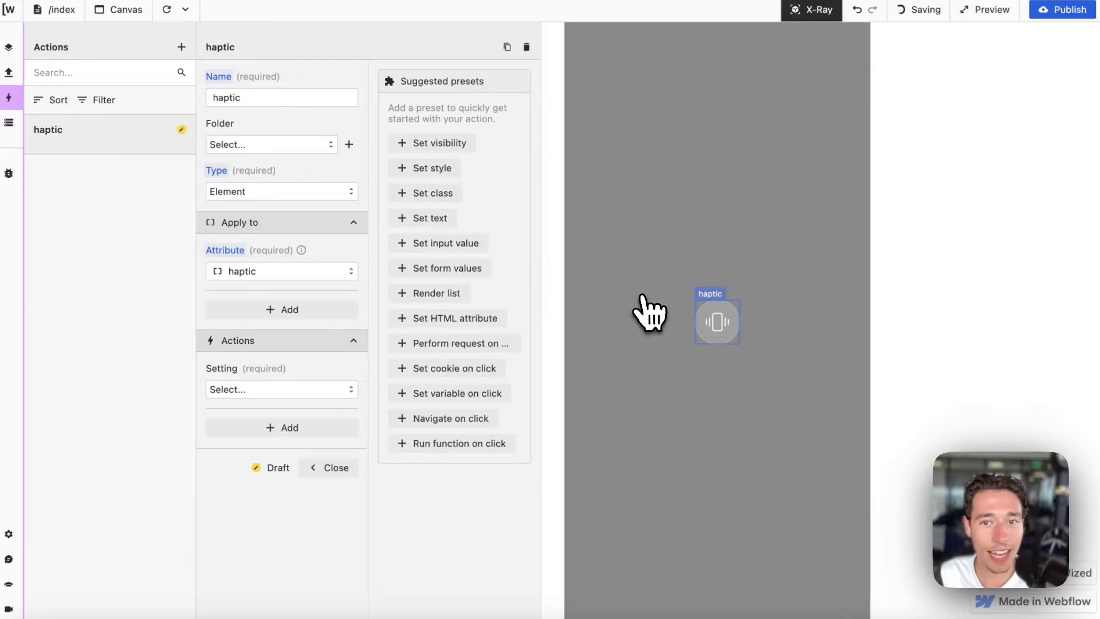
{"action": "left_click", "coordinate": [235, 389]}
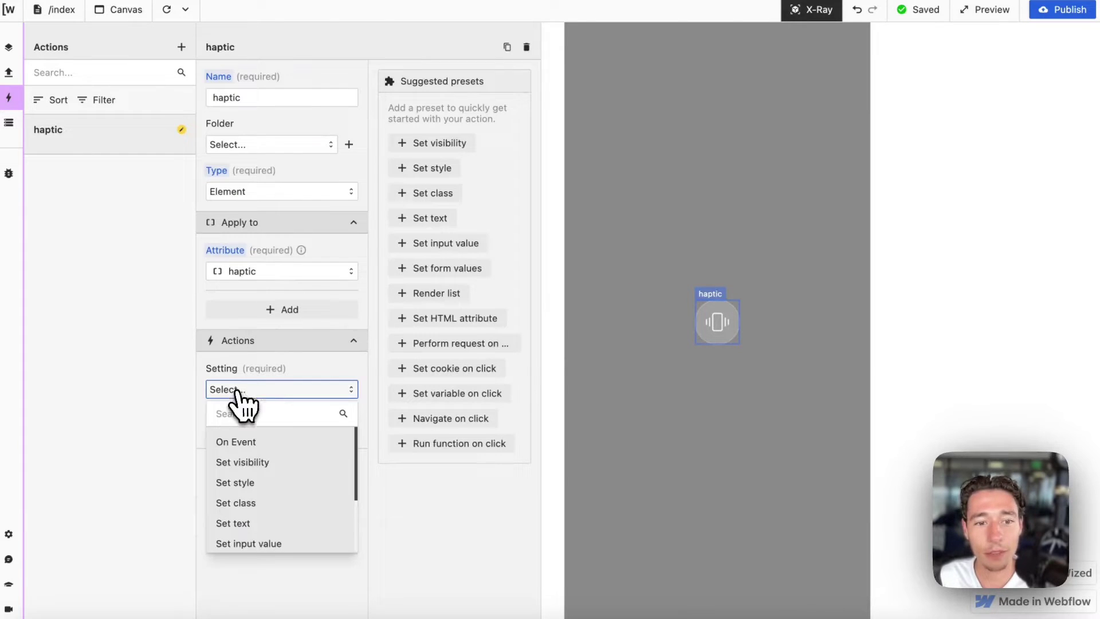
{"action": "left_click", "coordinate": [278, 439]}
{"action": "left_click", "coordinate": [285, 434]}
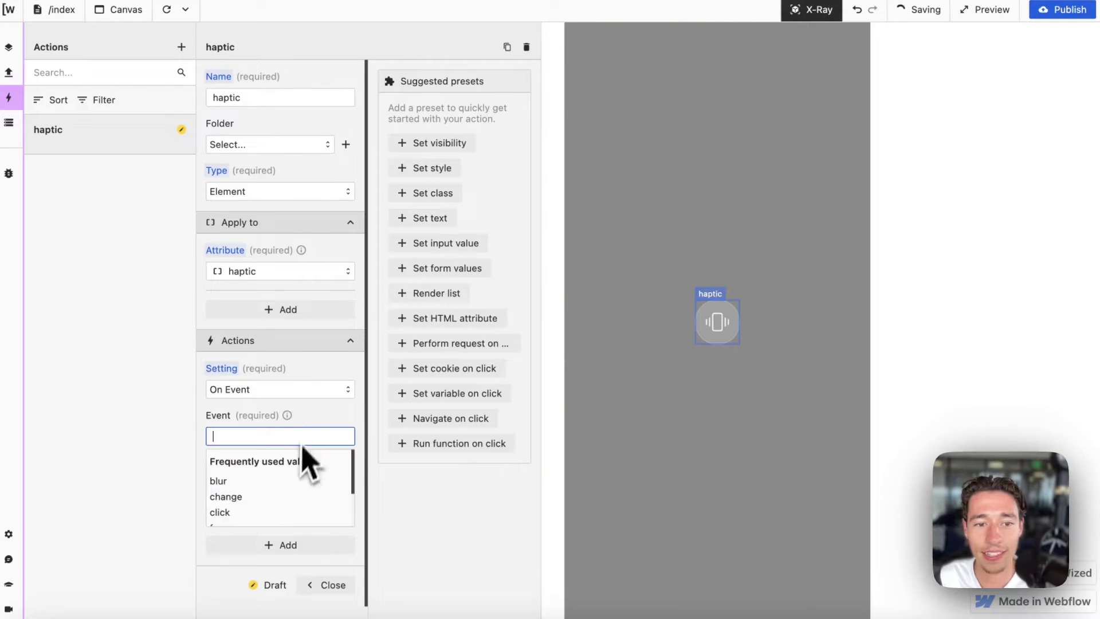
{"action": "left_click", "coordinate": [225, 509]}
{"action": "scroll", "coordinate": [266, 467], "scroll_direction": "down", "scroll_amount": 1}
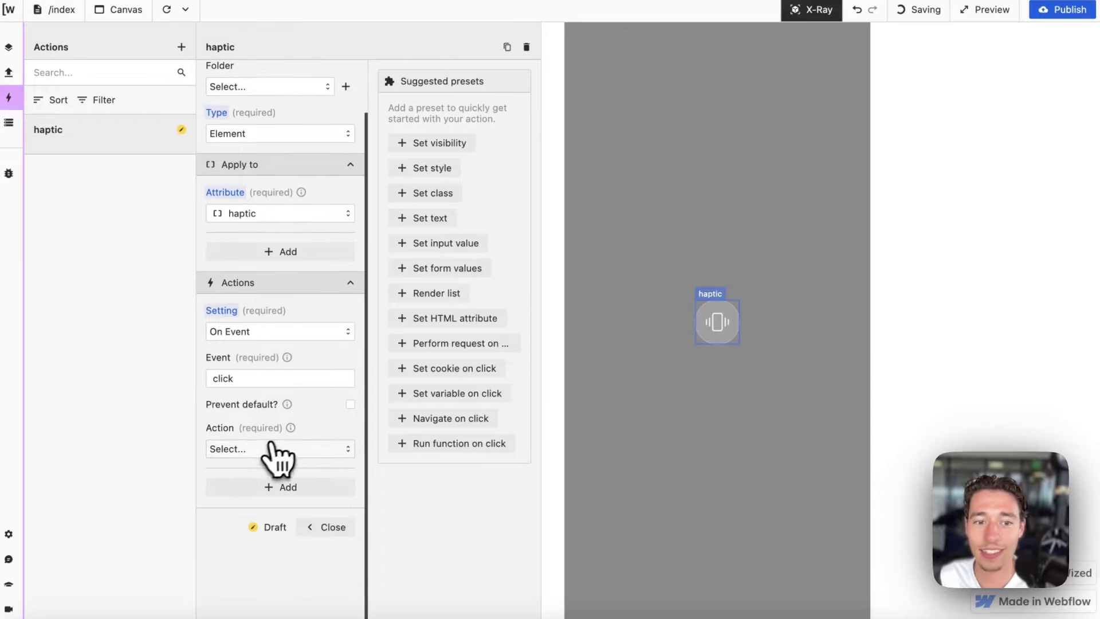
{"action": "left_click", "coordinate": [238, 450]}
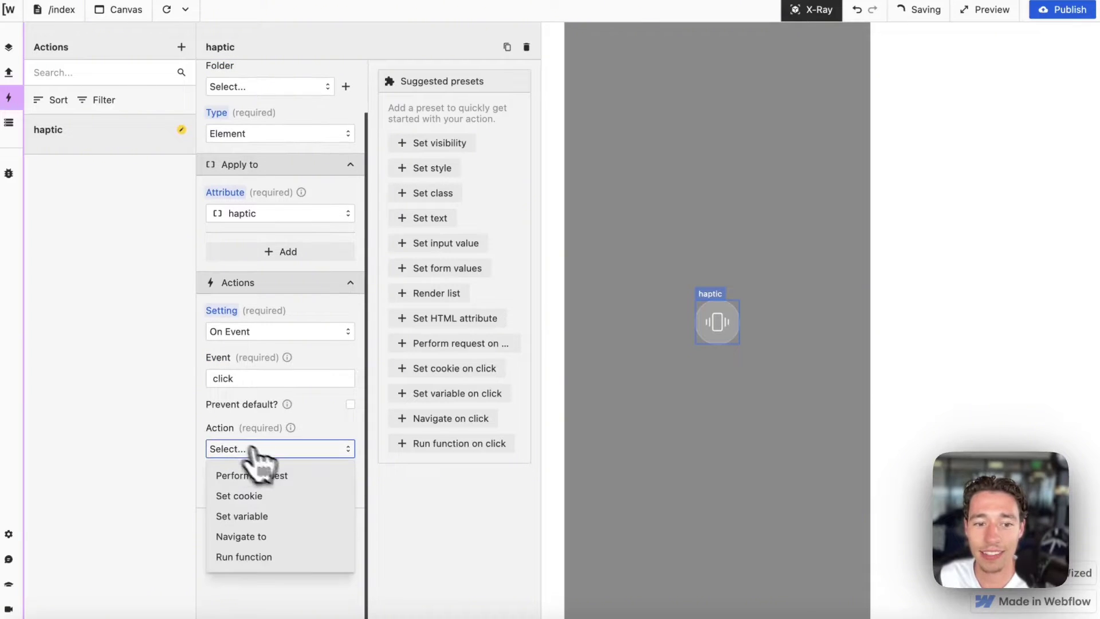
Step: Set the action to Run function with code return window.location.href = "successhaptic://"
{"action": "left_click", "coordinate": [265, 559]}
{"action": "left_click", "coordinate": [305, 495]}
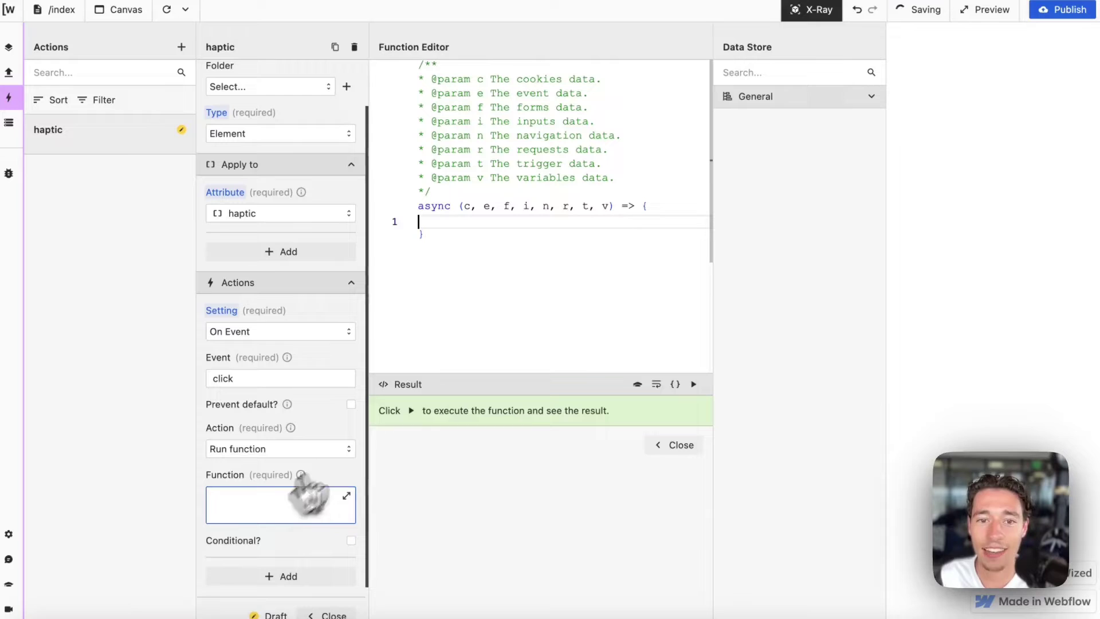
{"action": "type", "text": "return"}
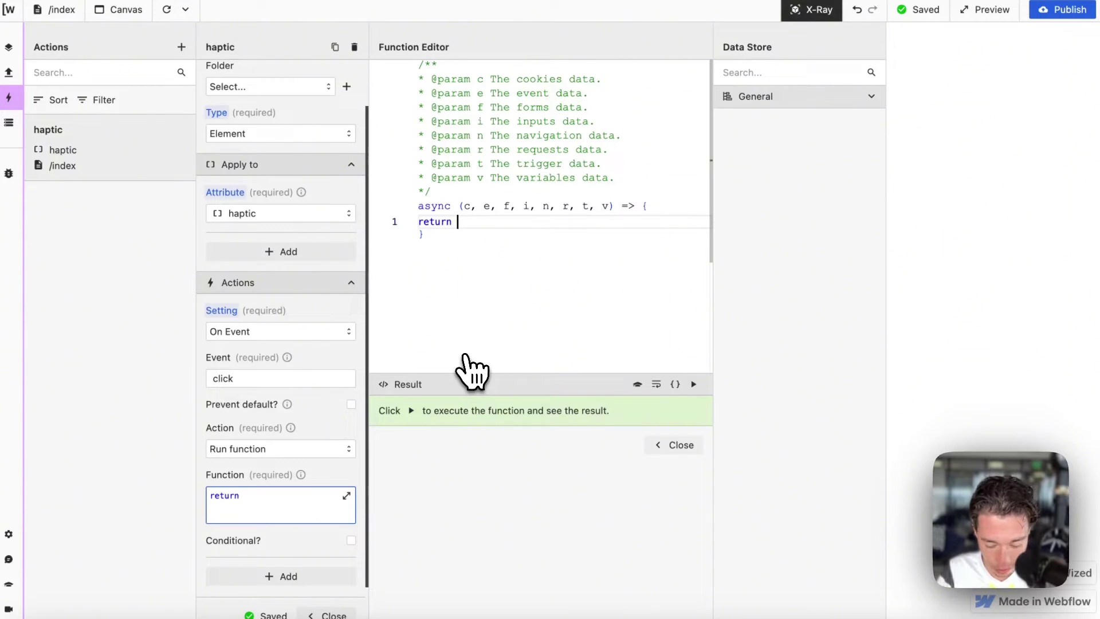
{"action": "type", "text": "win"}
{"action": "key", "text": "Return"}
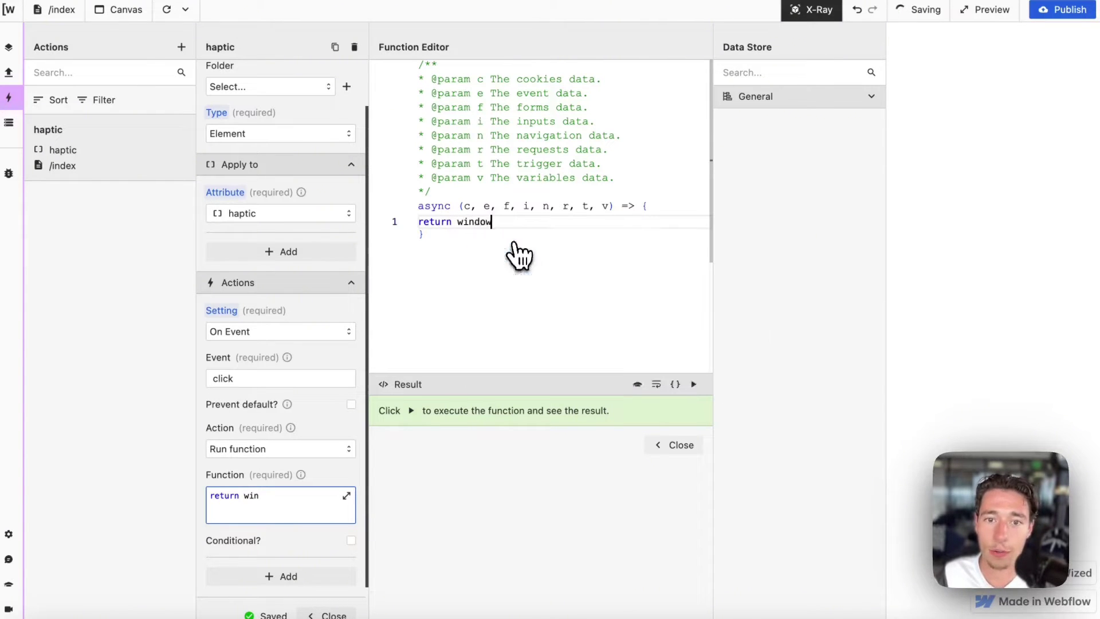
{"action": "type", "text": ".lo"}
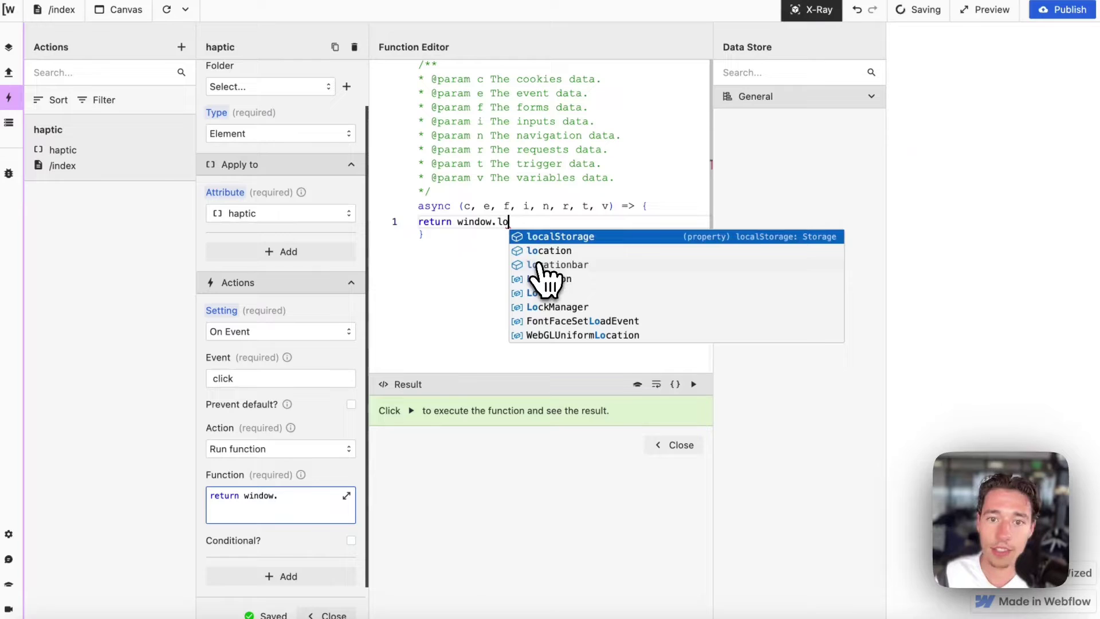
{"action": "left_click", "coordinate": [573, 256]}
{"action": "type", "text": ".h"}
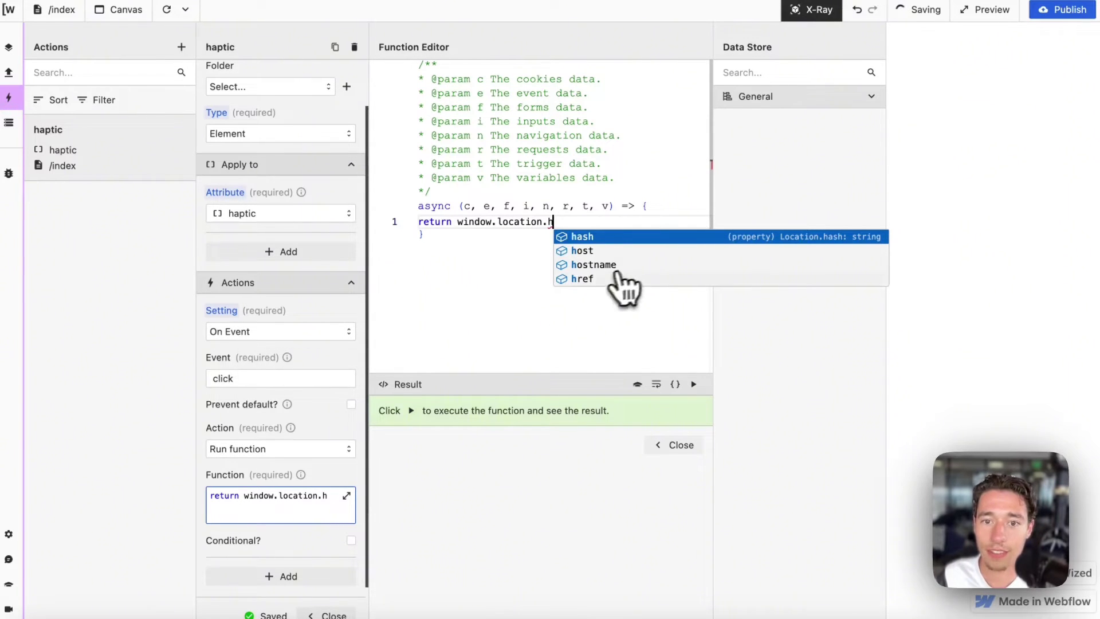
{"action": "left_click", "coordinate": [593, 279]}
{"action": "type", "text": "= \""}
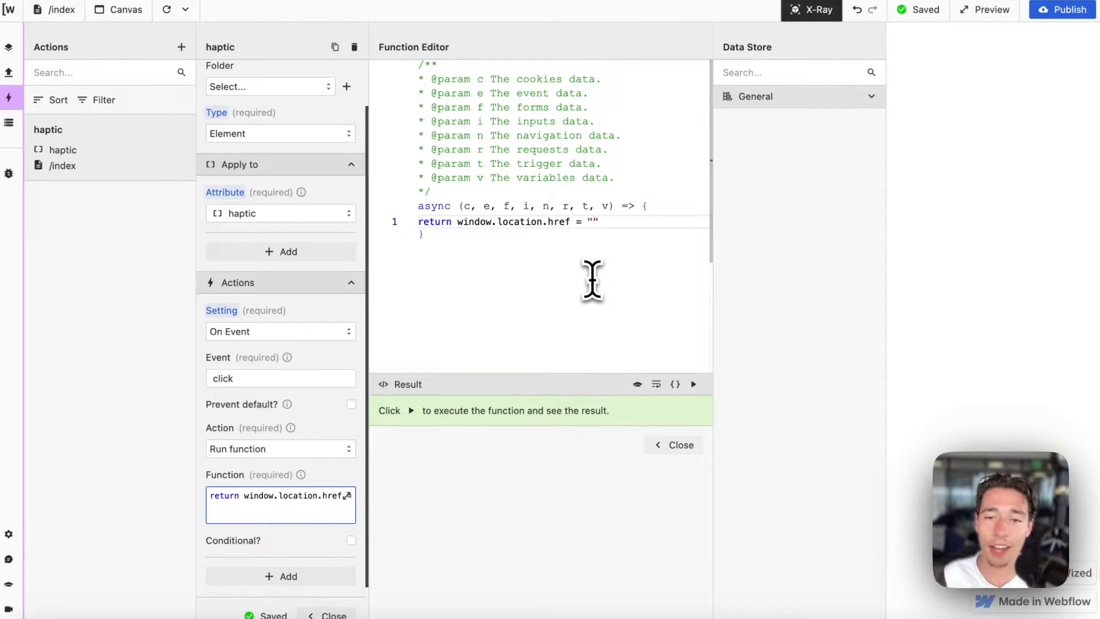
{"action": "type", "text": "success"}
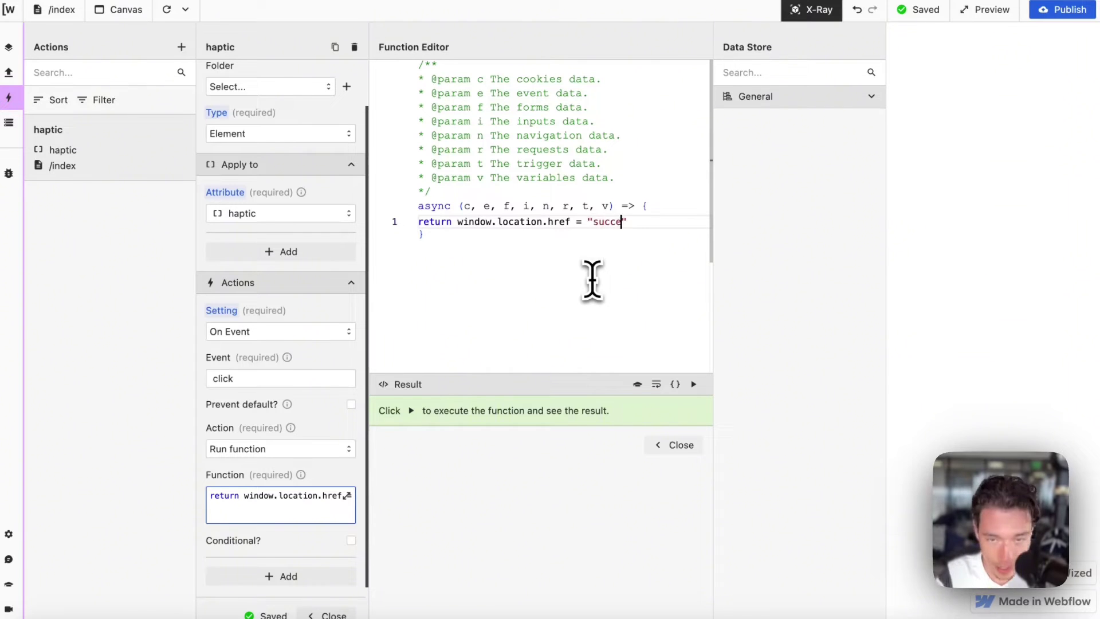
{"action": "type", "text": "haptic"}
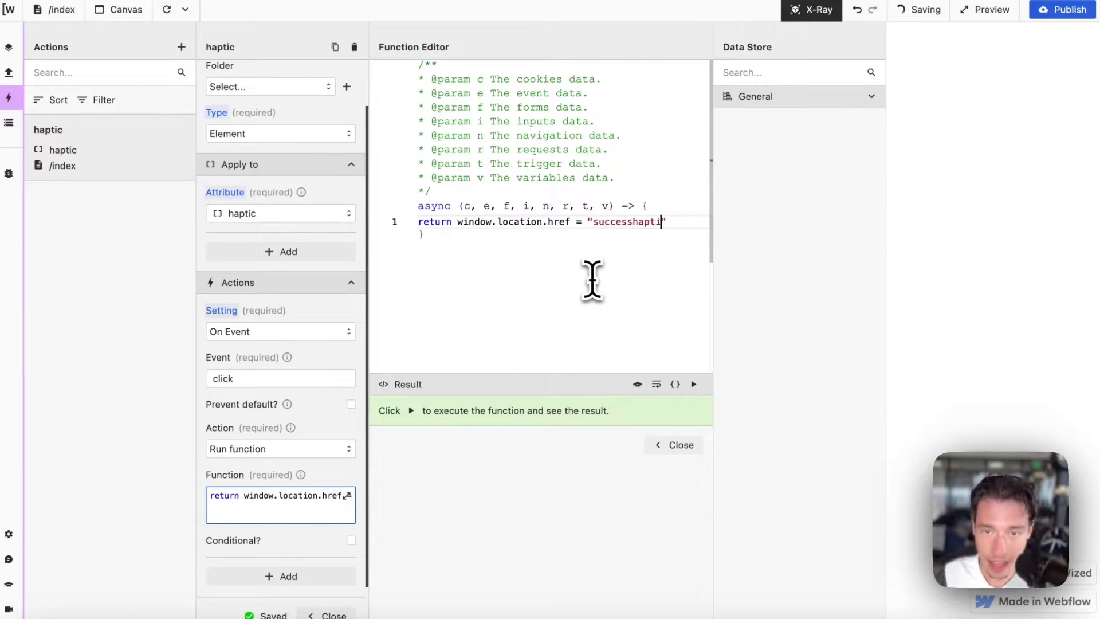
{"action": "type", "text": "://"}
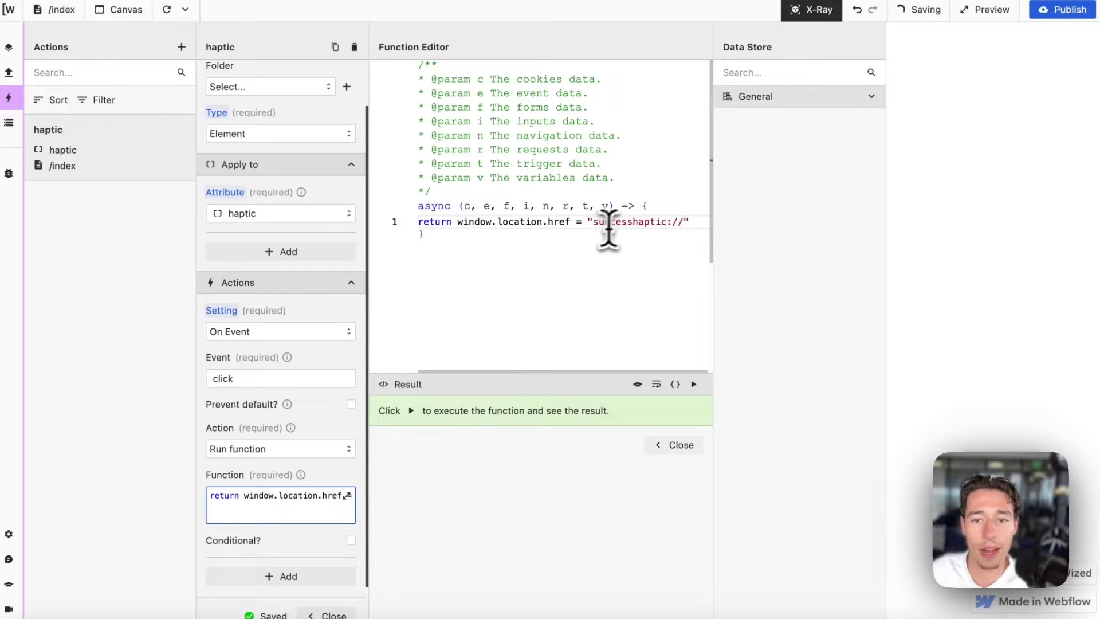
{"action": "left_click_drag", "start_coordinate": [668, 221], "coordinate": [685, 224]}
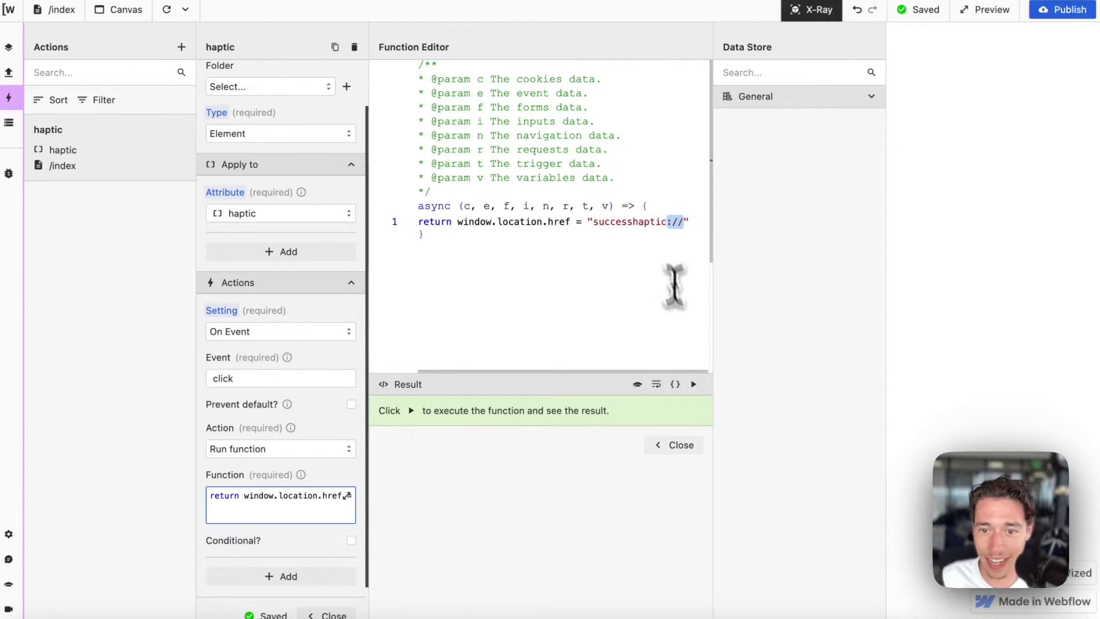
Step: Test-run the function, confirming it returns successhaptic://, then close the Function Editor
{"action": "left_click", "coordinate": [696, 384]}
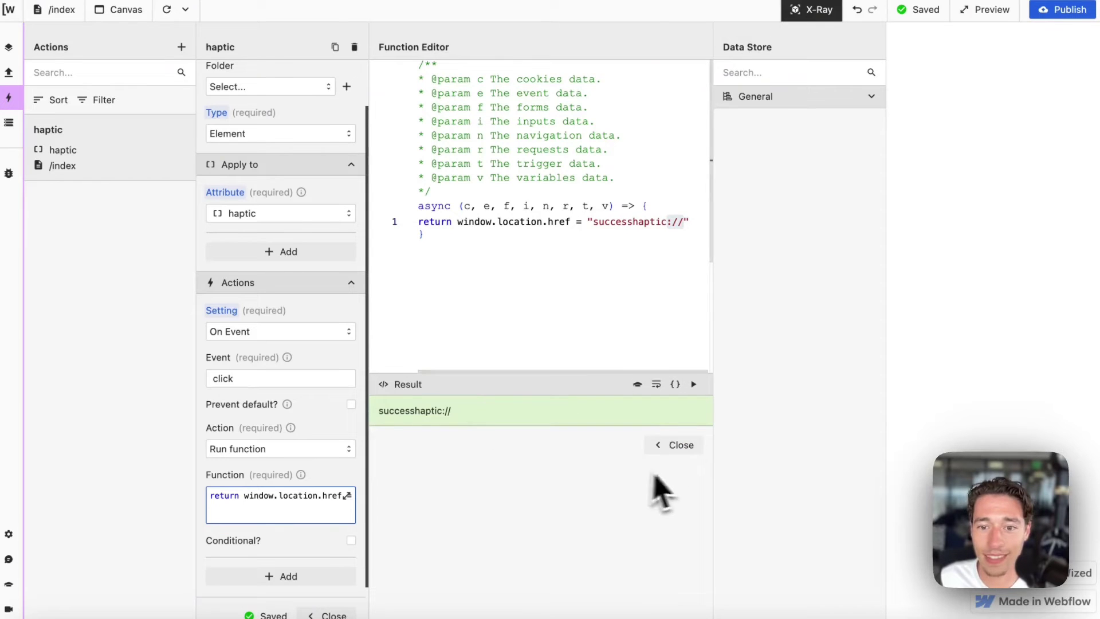
{"action": "left_click", "coordinate": [671, 444]}
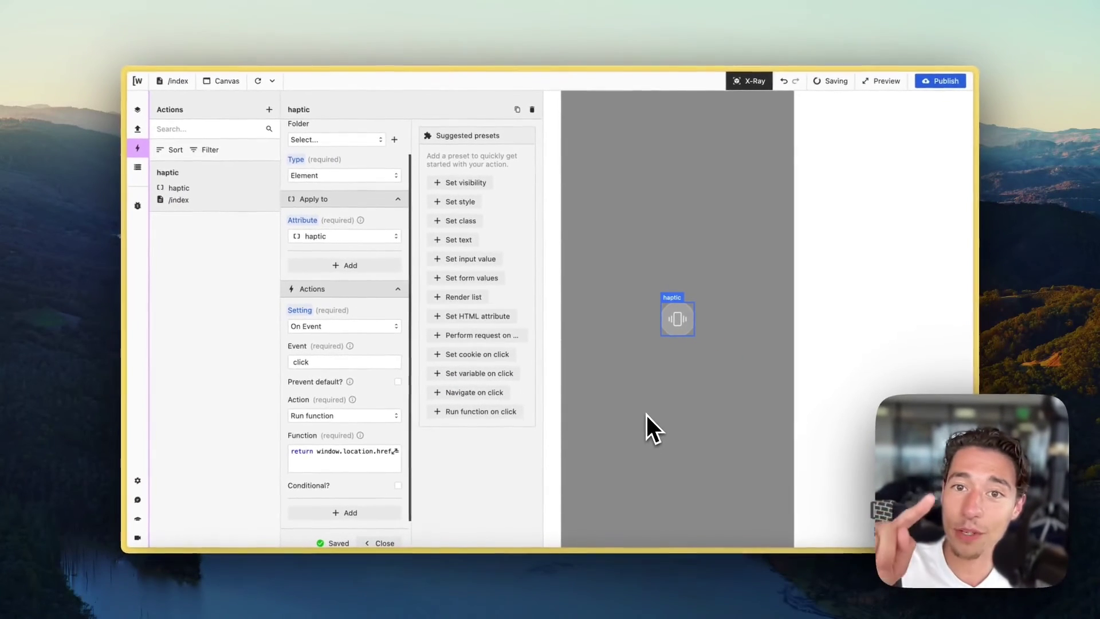